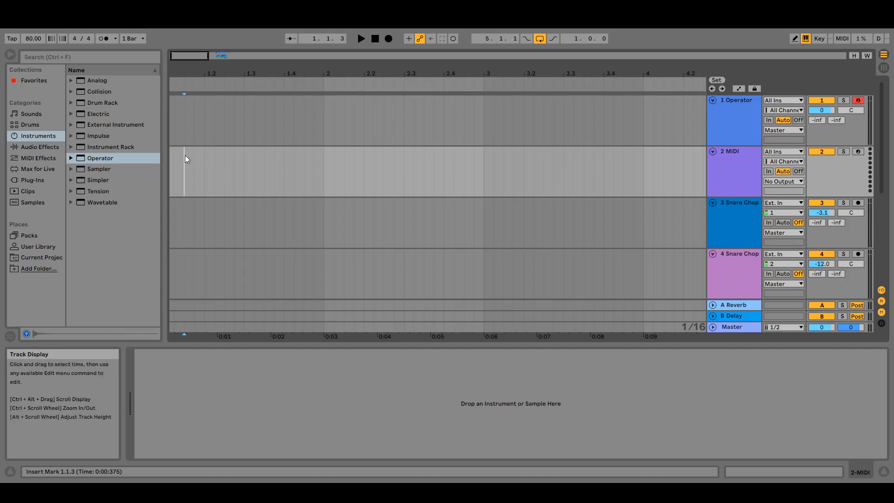
- Load the Operator instrument onto the empty second MIDI track
left_click(101, 158)
left_click_drag(100, 158, 249, 176)
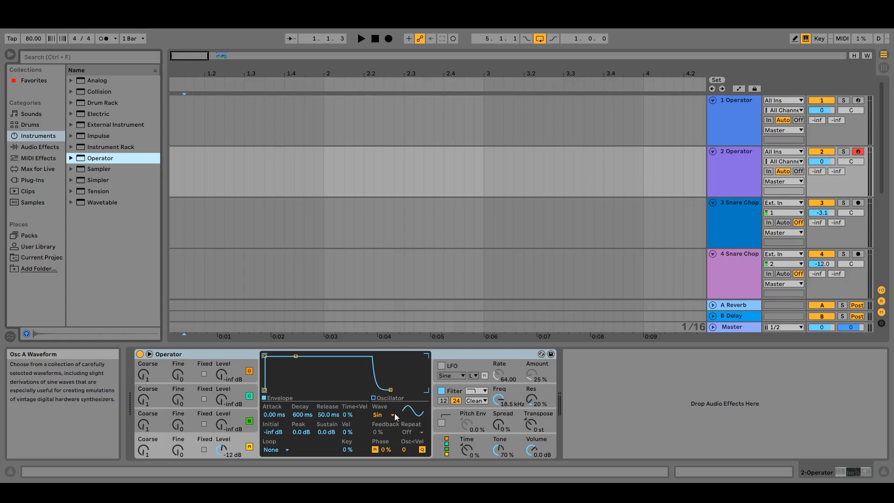
- Lower the computer keyboard's octave range to C0–D1 while playing C notes to audition the sine tone
key("a")
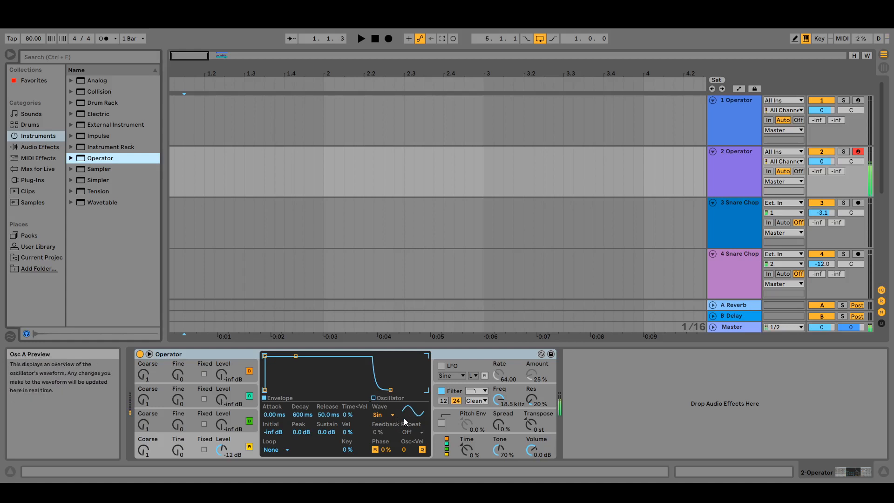
key("z")
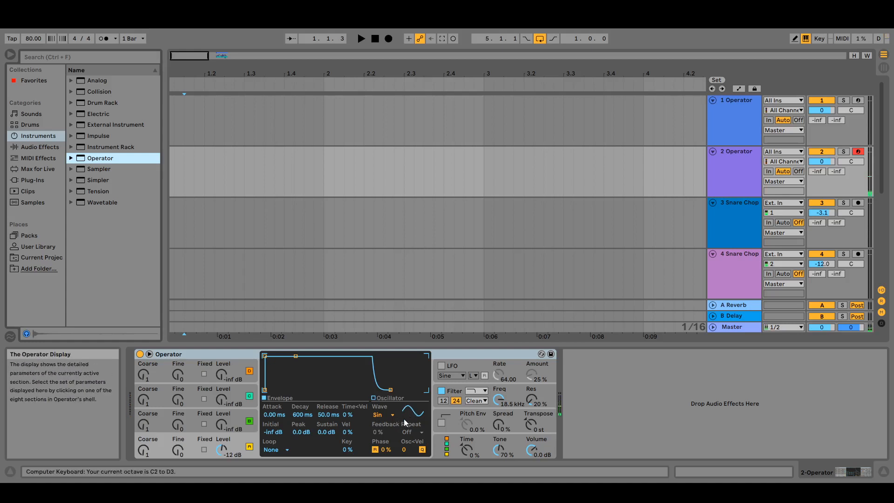
key("a")
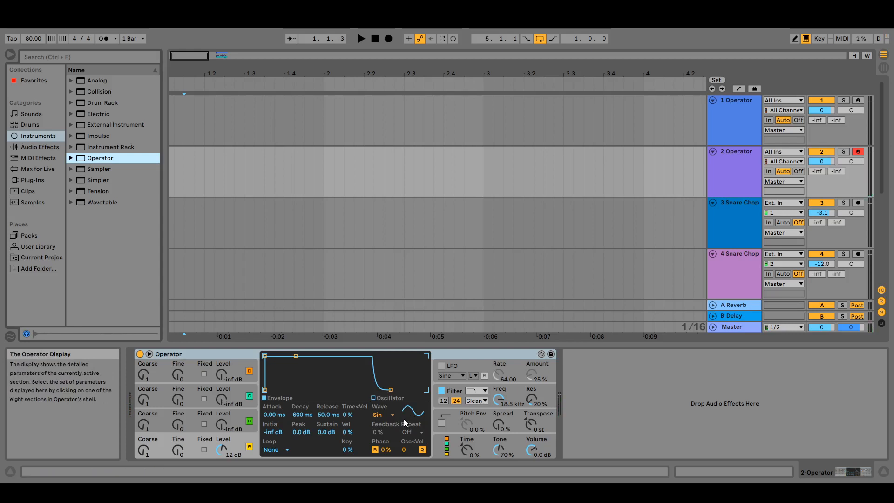
key("a")
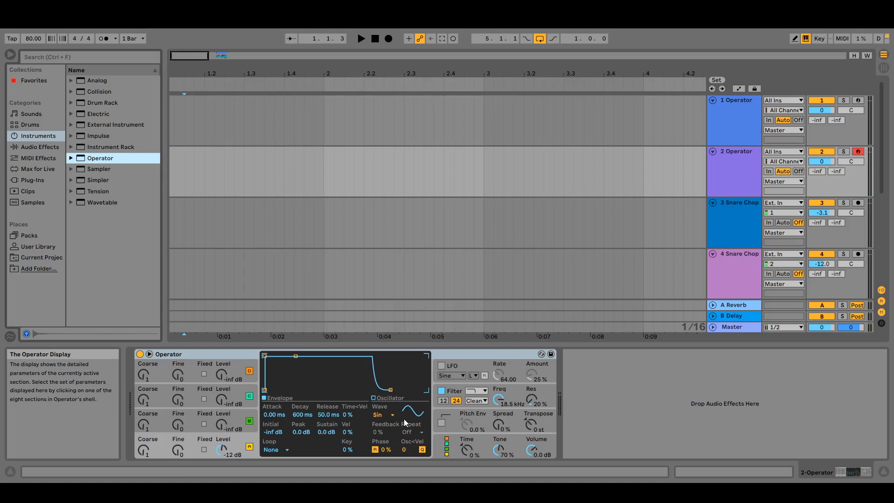
key("a")
key("a")
key("z")
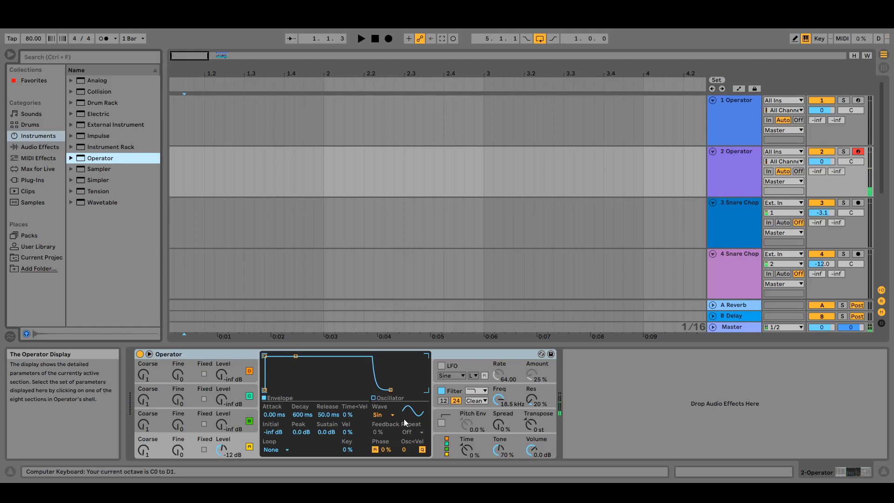
key("a")
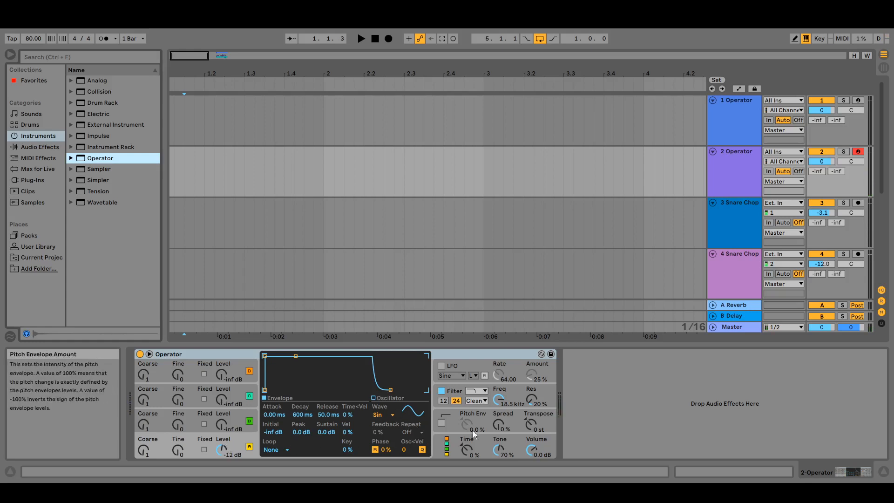
- Enable Operator's pitch envelope with an amount of 100%, a peak of +24 st and a decay of 47.8 ms
left_click(443, 422)
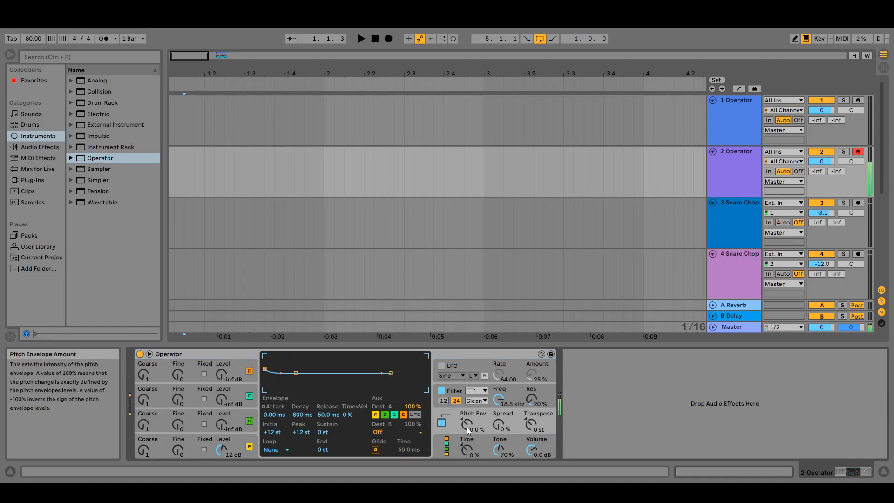
mouse_move(467, 424)
left_mouse_down()
mouse_move(466, 354)
mouse_move(468, 430)
left_mouse_up()
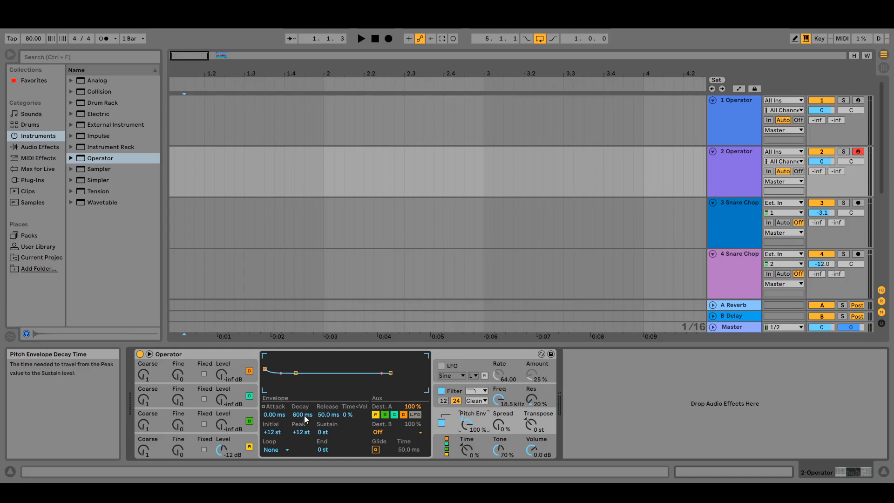
left_click(301, 432)
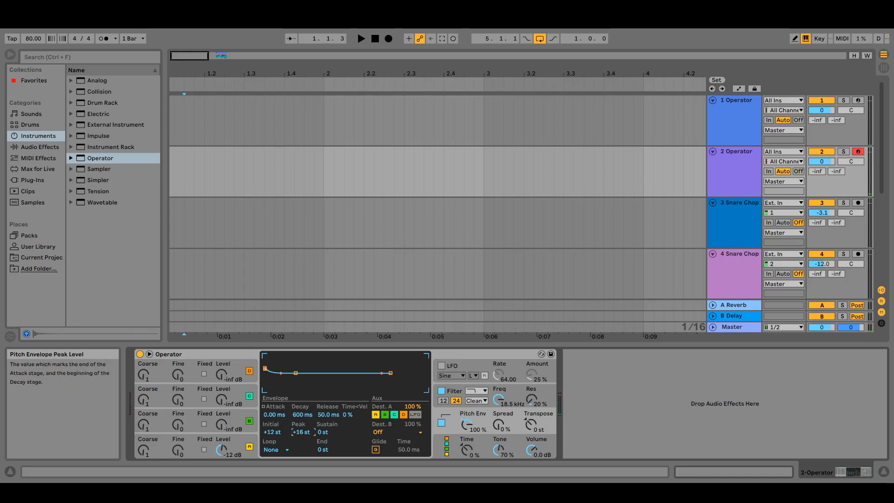
left_click_drag(301, 433, 301, 430)
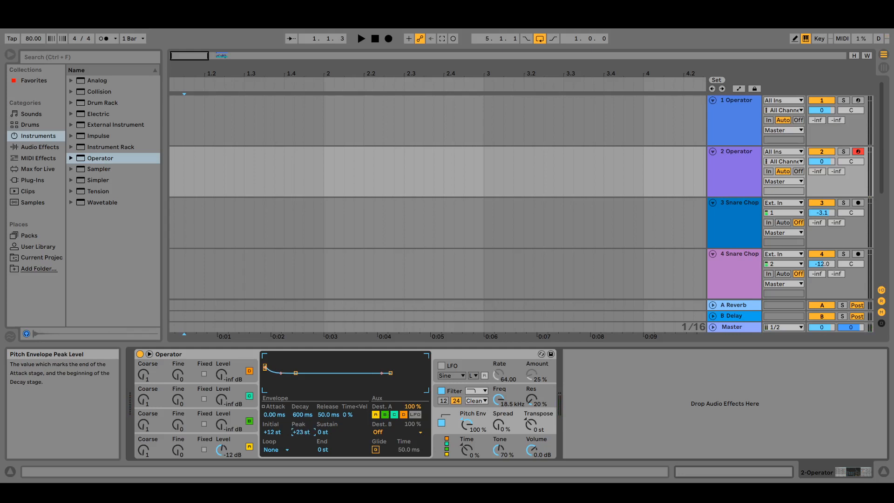
key("a")
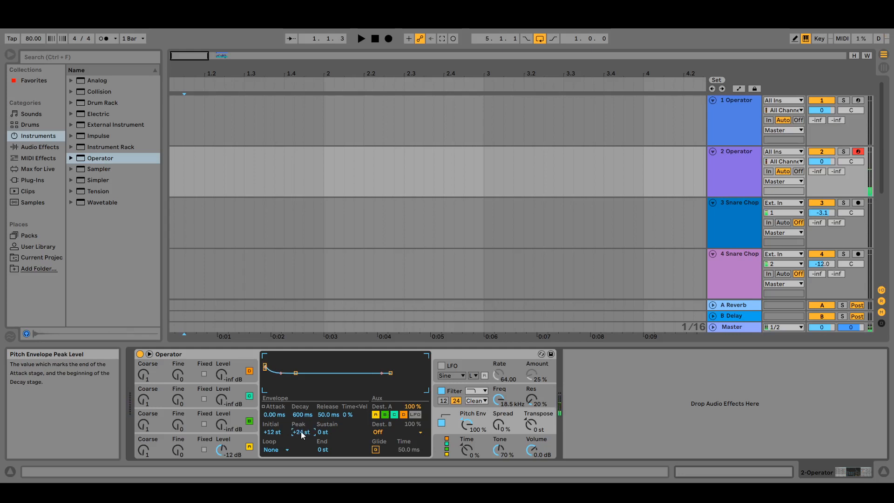
left_click(302, 414)
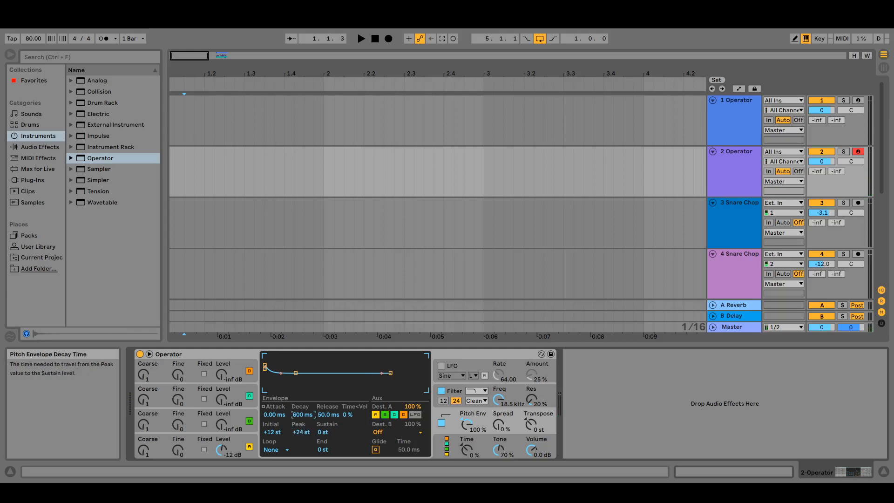
mouse_move(302, 415)
left_mouse_down()
mouse_move(303, 429)
mouse_move(307, 424)
left_mouse_up()
- Add an EQ Eight after Operator on the second track and play notes to examine their spectrum
key("ctrl+f")
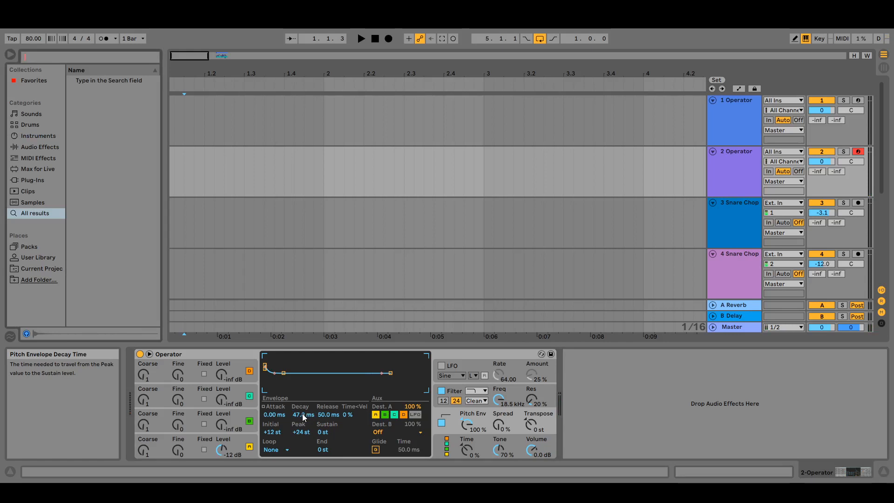
type("eq")
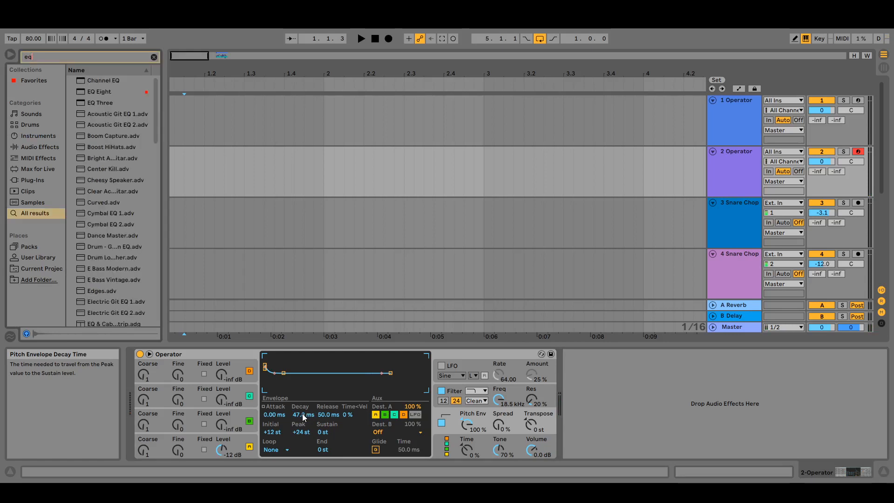
key("Down")
key("Down")
key("Return")
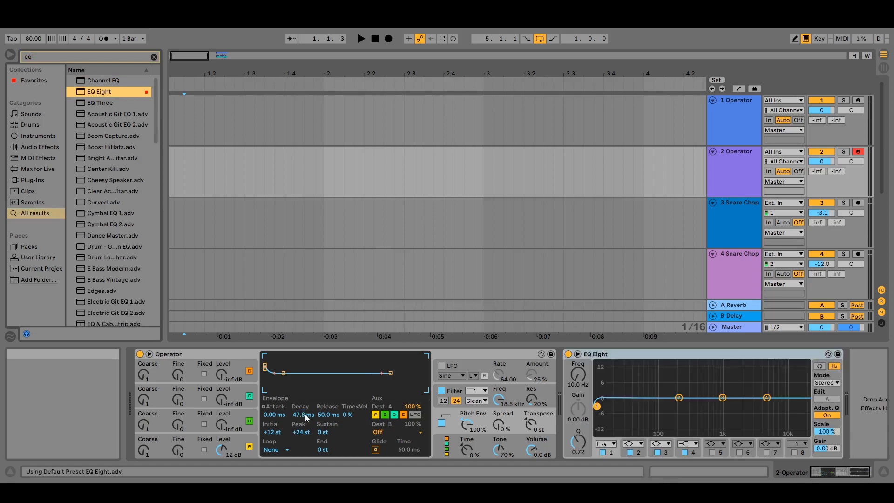
key("h")
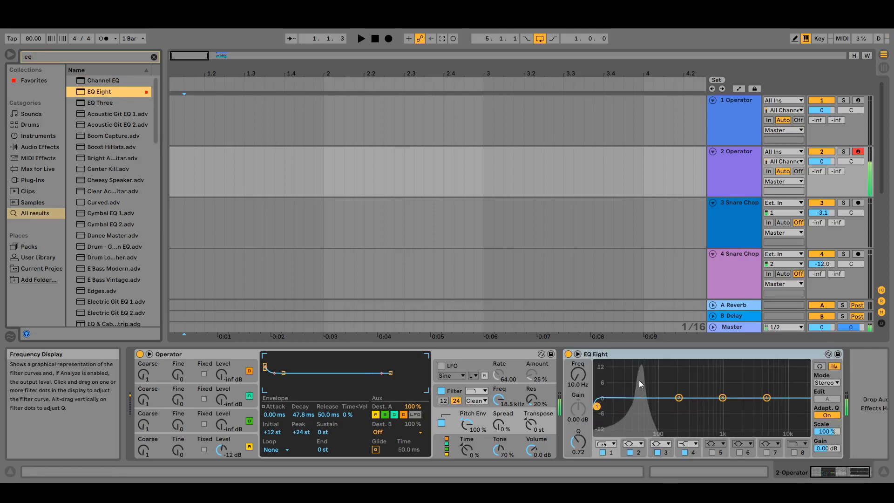
key("h")
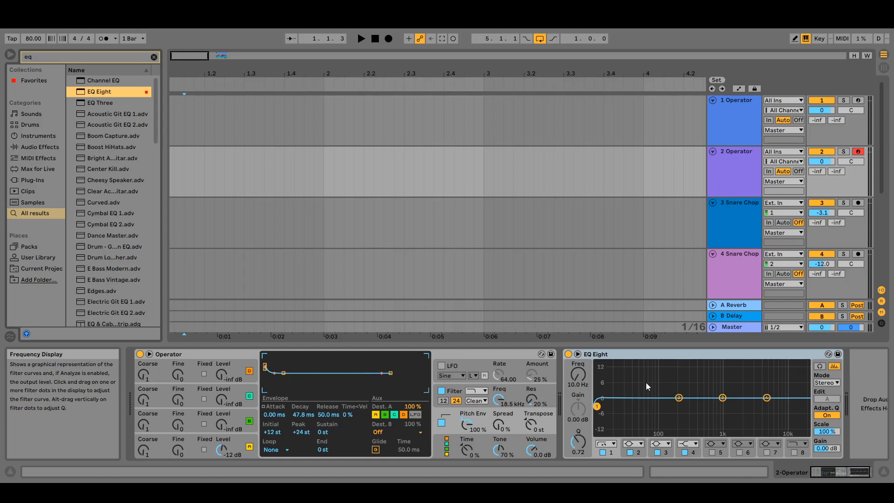
- Add a Saturator to the second track and move EQ Eight behind it in the device chain
key("ctrl+f")
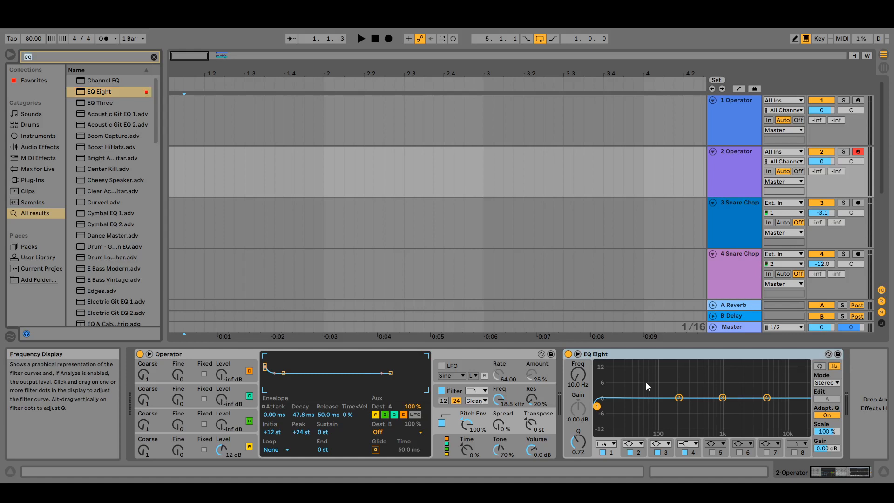
type("satur")
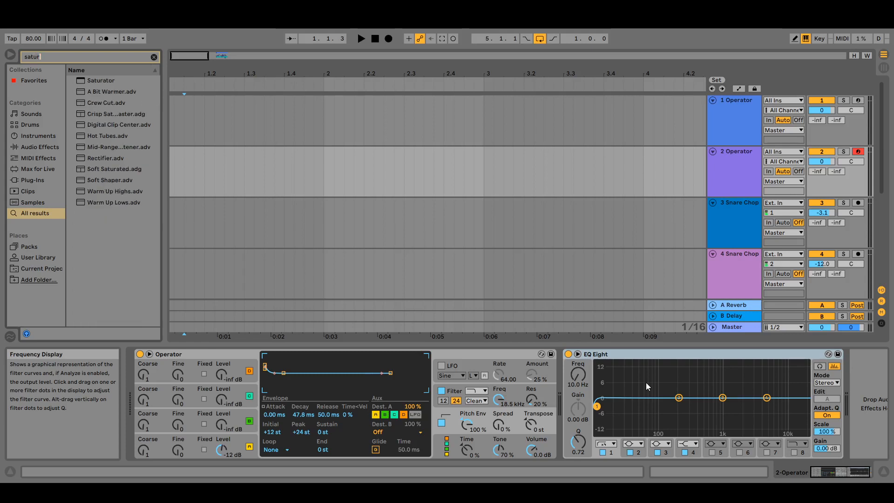
key("Down")
key("Return")
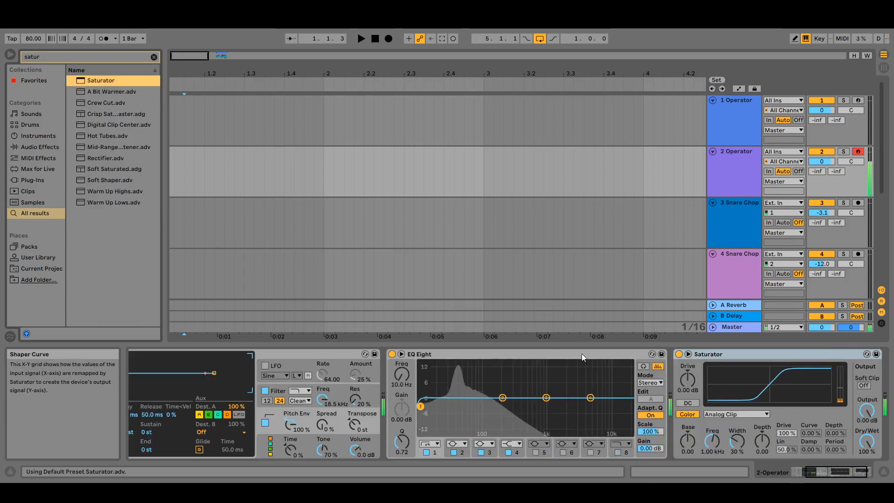
left_click_drag(497, 353, 841, 374)
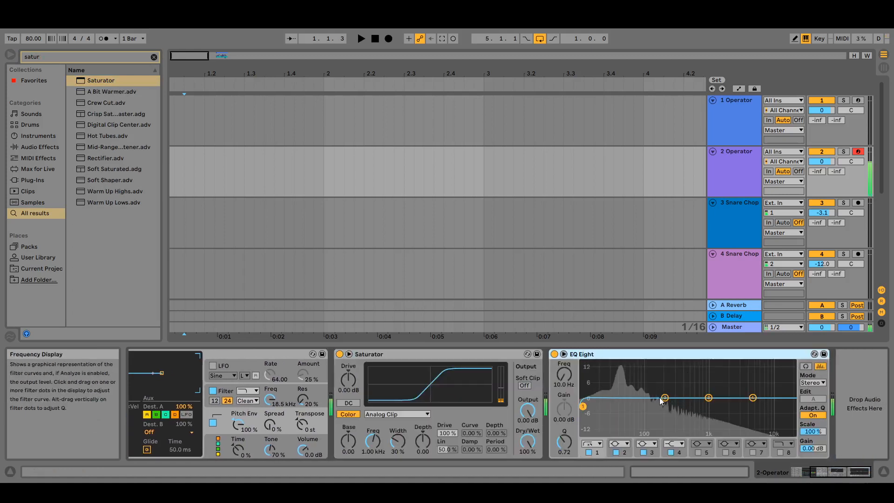
- Set the Saturator's drive to 13.1 dB, turn on Soft Clip, and audition the sound in different octaves
left_click_drag(348, 380, 348, 356)
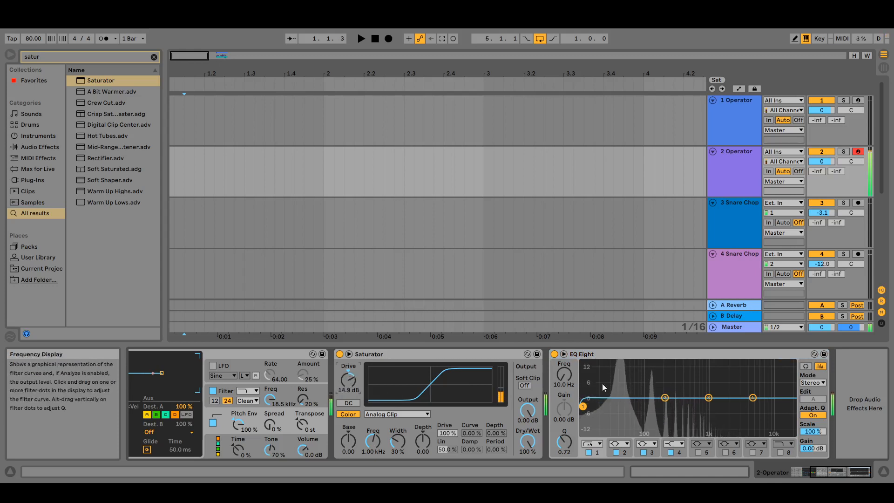
left_click(525, 385)
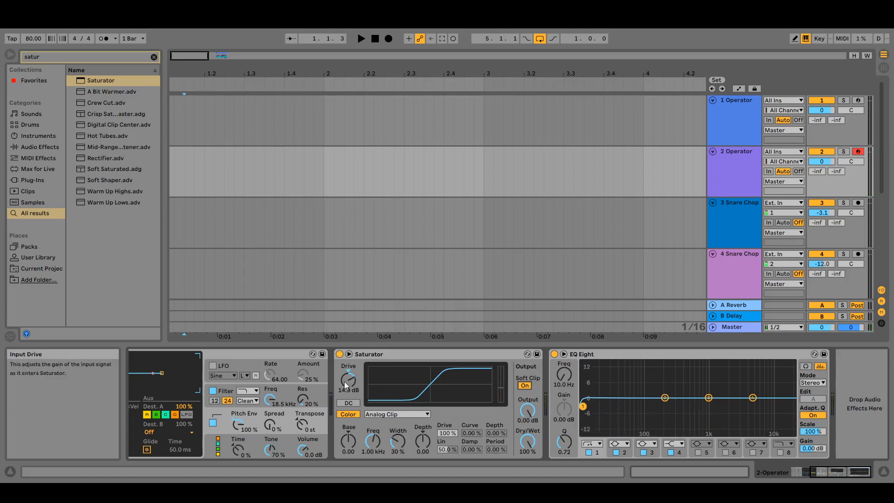
mouse_move(346, 384)
left_mouse_down()
mouse_move(346, 368)
mouse_move(351, 386)
left_mouse_up()
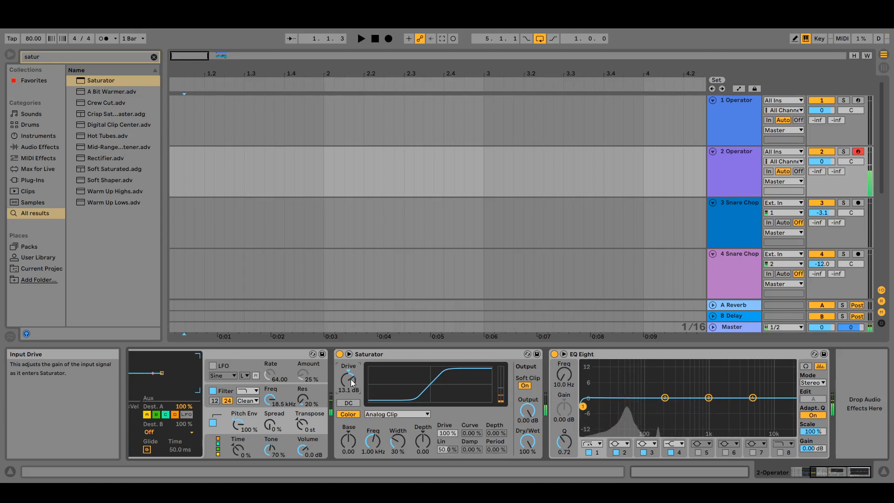
key("z")
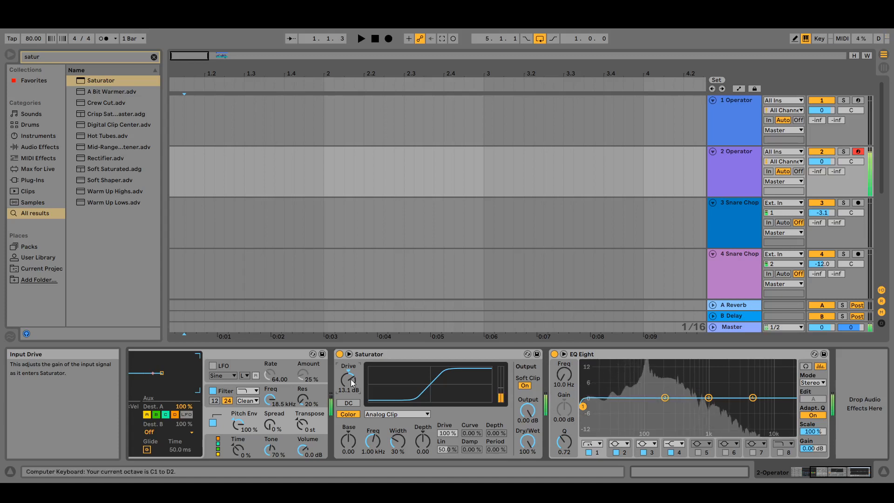
key("z")
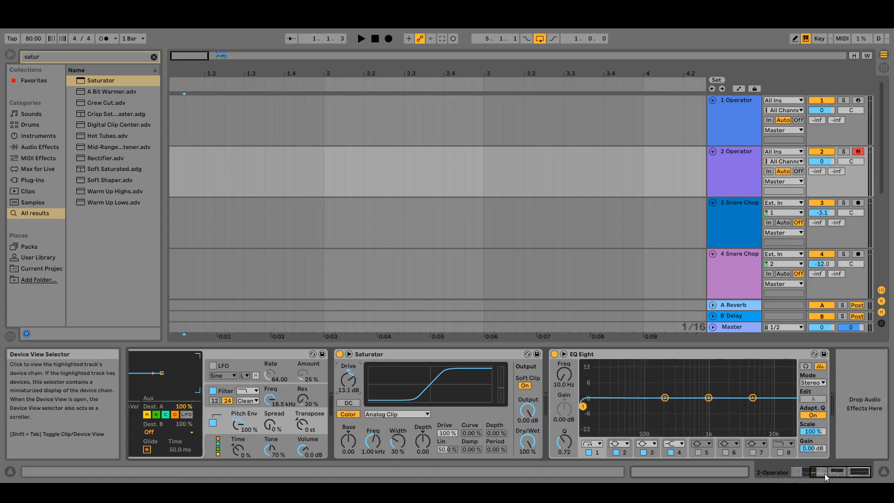
- Set oscillator A's volume envelope in Operator to a sustain of -inf dB and a decay of 889 ms
left_click_drag(826, 474, 790, 467)
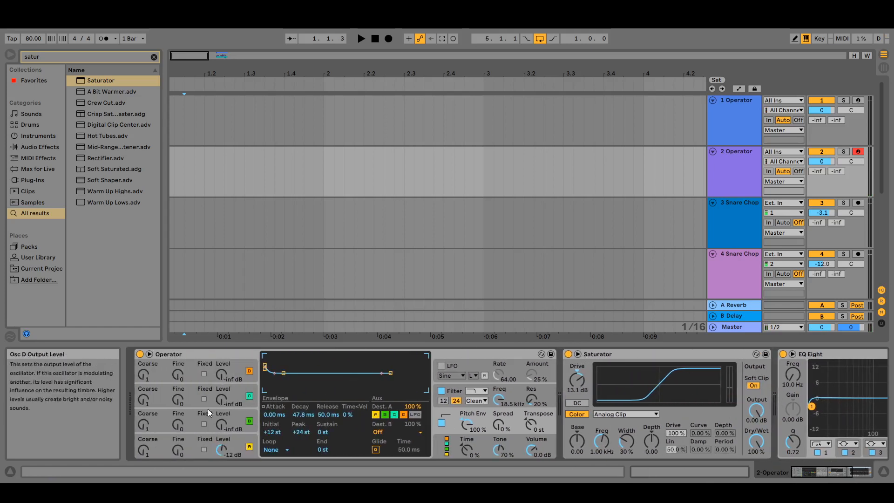
left_click(237, 439)
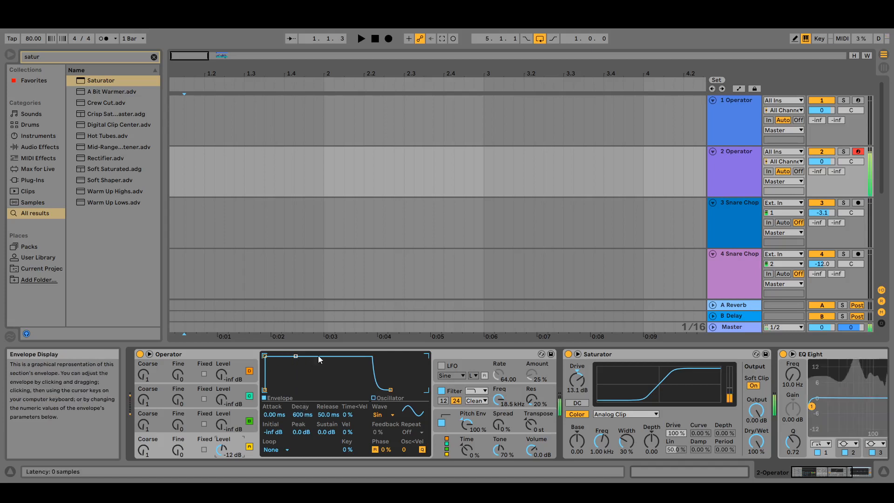
left_click_drag(296, 357, 297, 415)
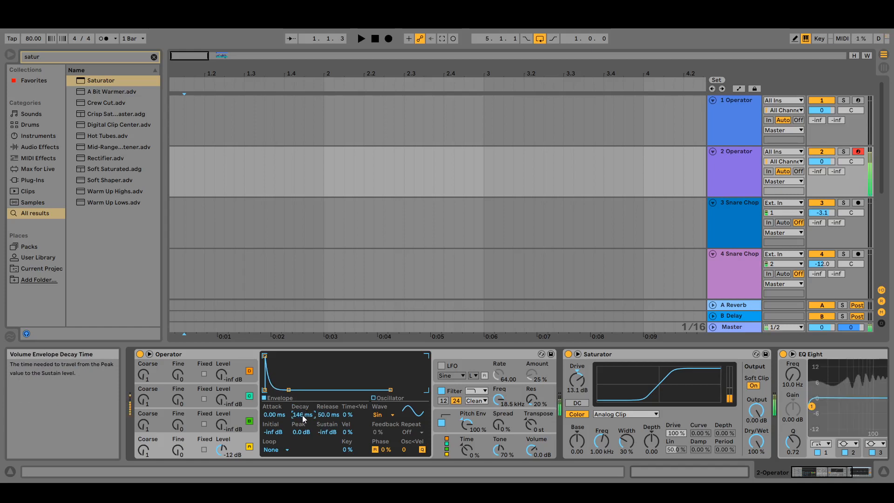
mouse_move(303, 415)
left_mouse_down()
mouse_move(303, 396)
mouse_move(303, 406)
left_mouse_up()
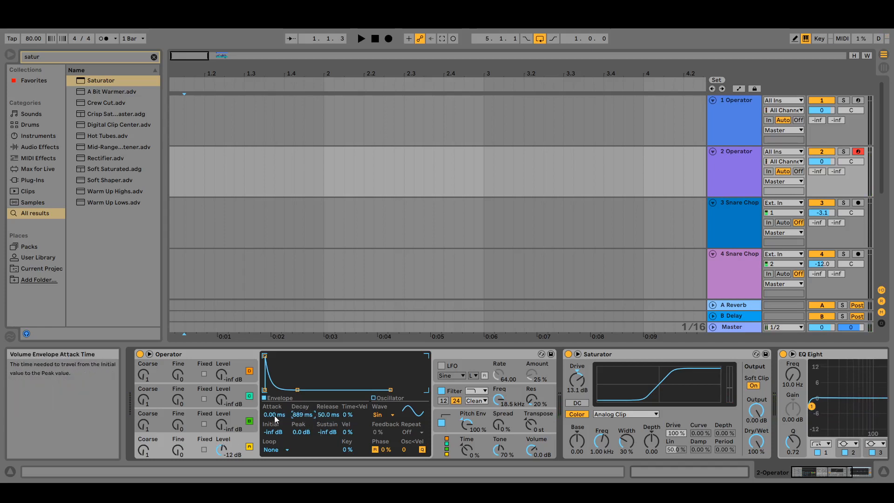
- Lengthen the pitch envelope's decay beyond 1 s to hear the effect, shorten it again, and return to oscillator A's settings
left_click(452, 423)
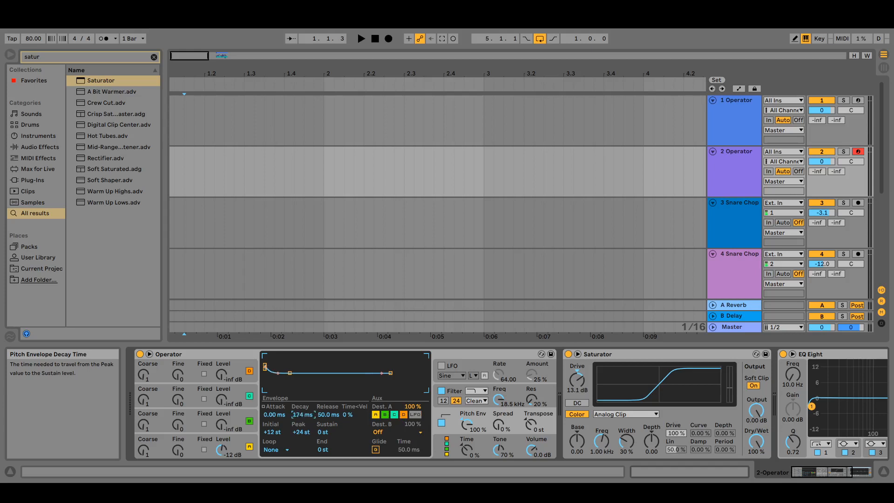
left_click_drag(303, 418, 303, 410)
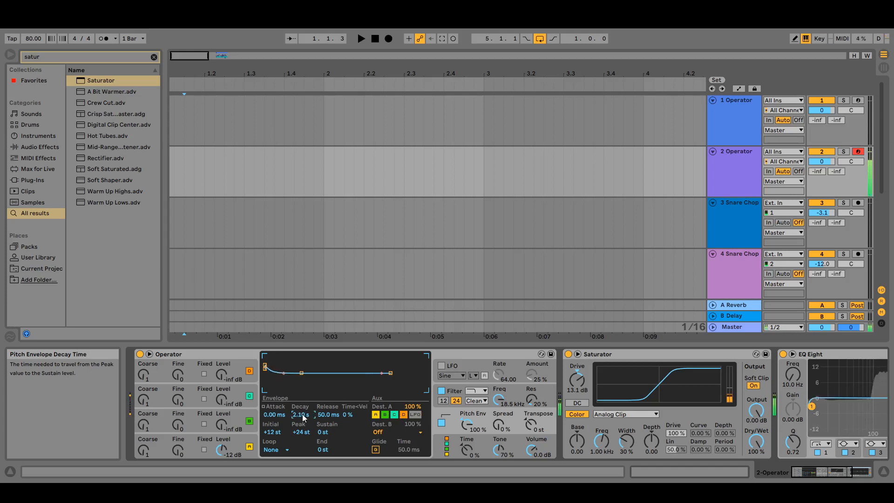
key("ctrl+z")
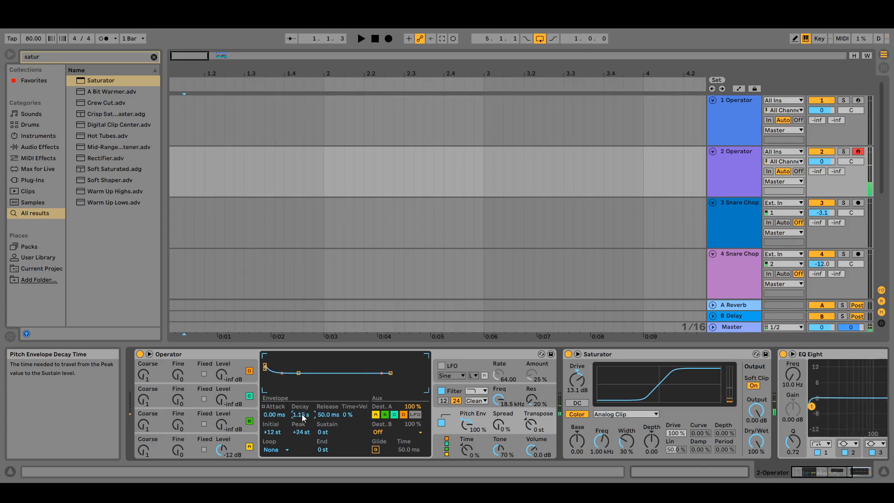
left_click_drag(303, 418, 302, 426)
left_click(246, 439)
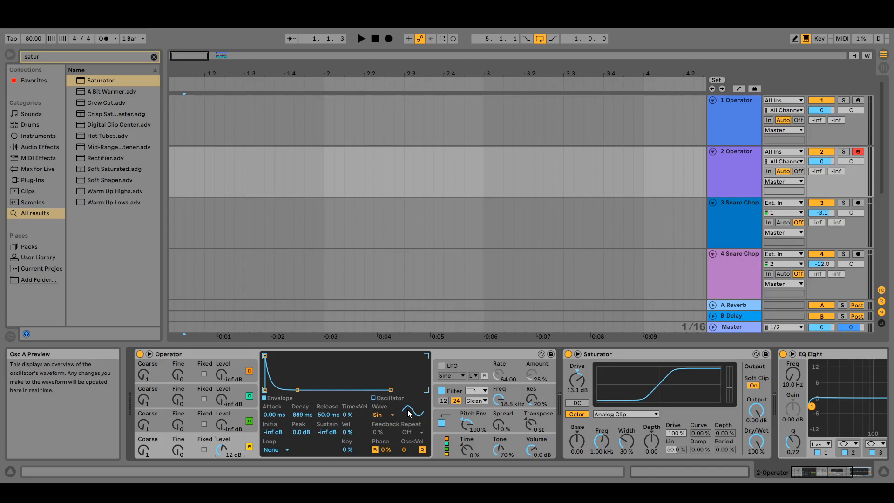
- Try the Sw16 waveform on oscillator A in Operator and shorten its volume envelope decay to 206 ms
left_click(409, 413)
left_click(393, 414)
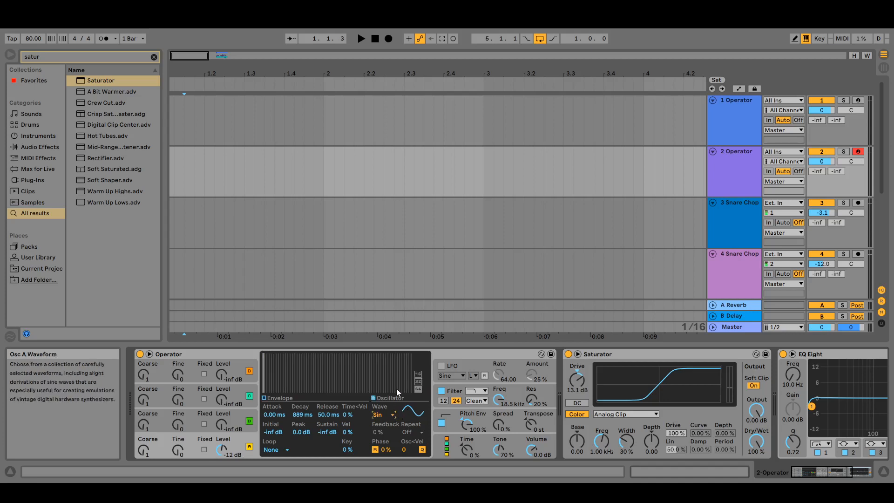
left_click(393, 277)
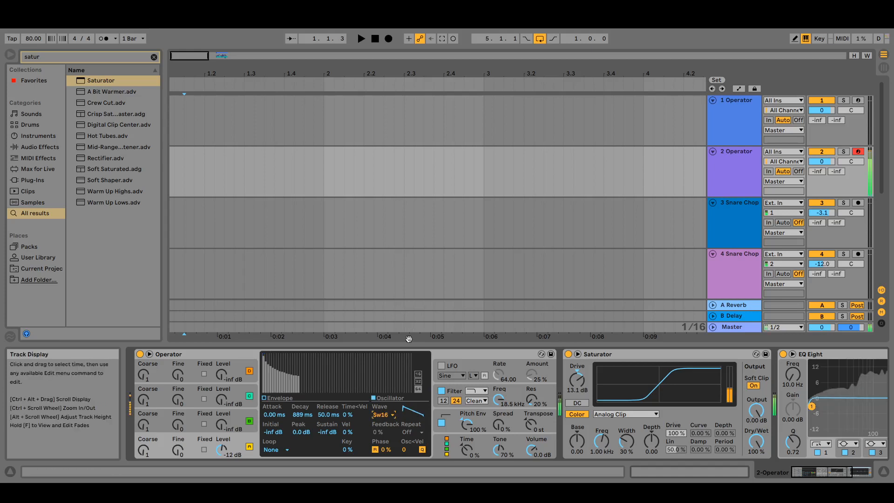
left_click(471, 417)
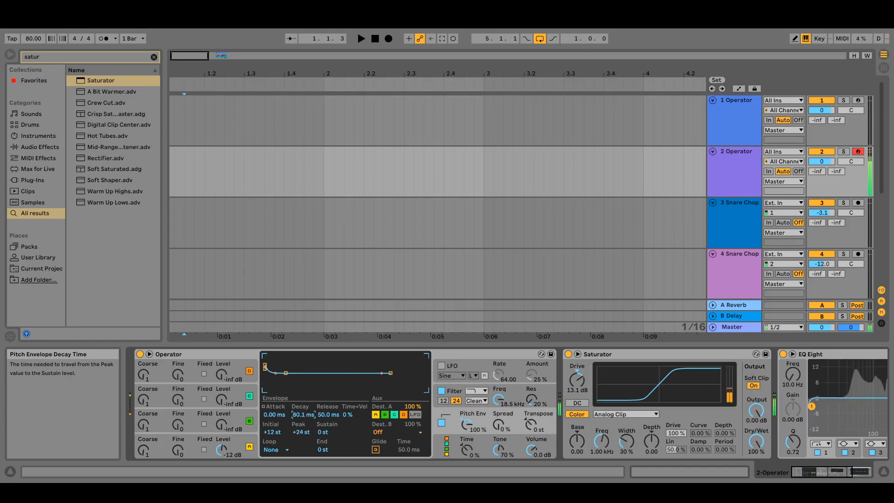
left_click(226, 448)
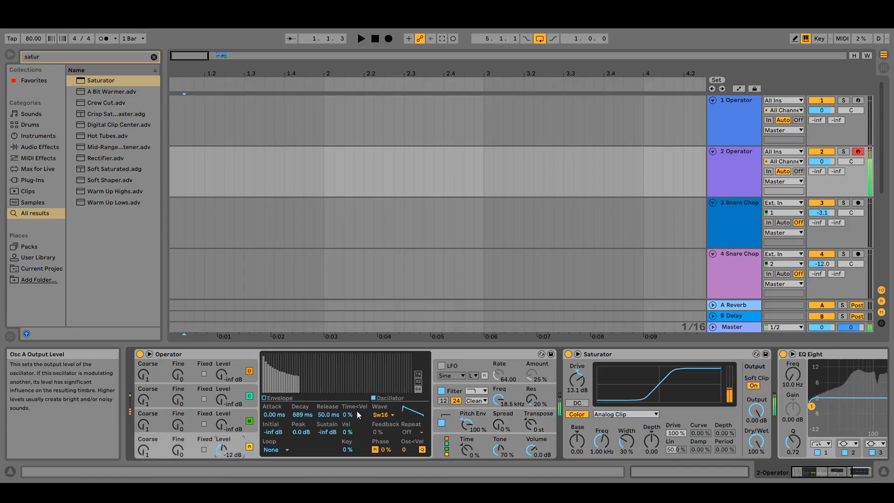
left_click_drag(302, 414, 303, 420)
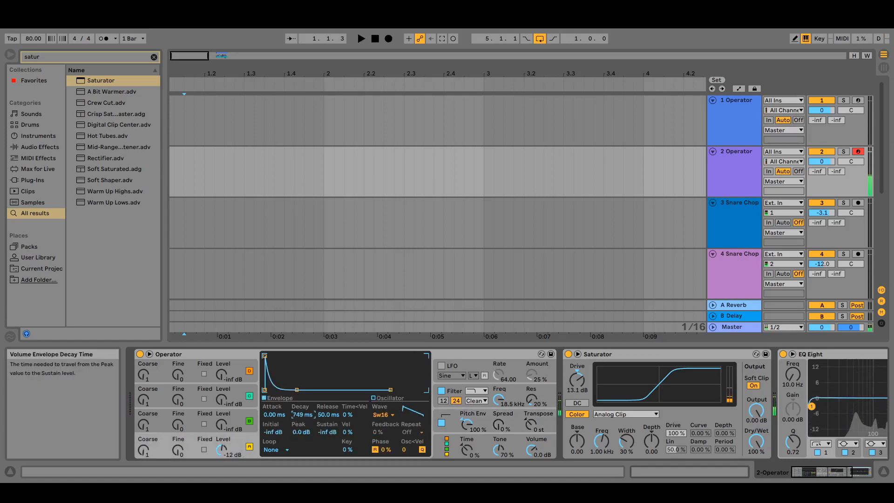
- Switch oscillator A's waveform to Sq64 and set its volume envelope decay to 579 ms
left_click(385, 413)
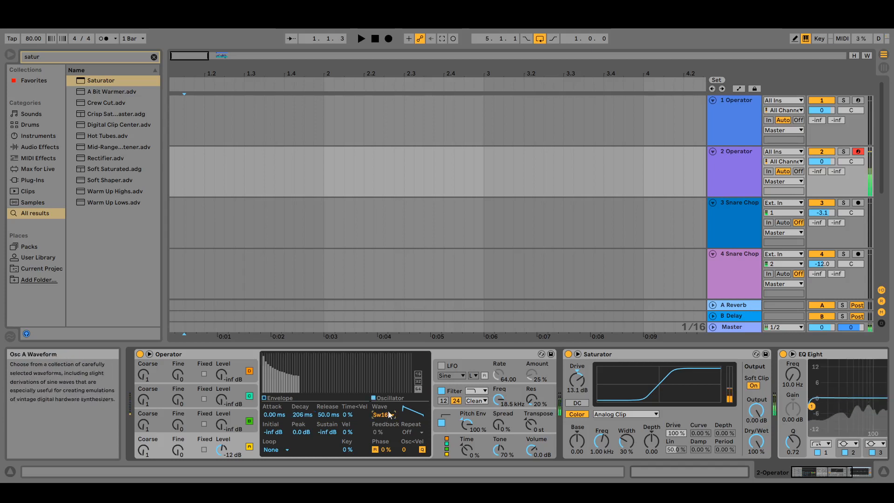
left_click(389, 367)
left_click_drag(306, 414, 306, 396)
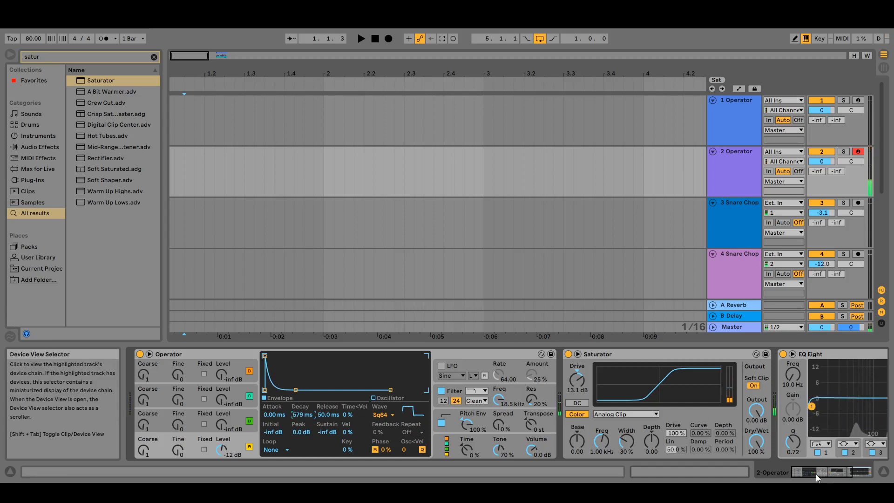
- Bypass the Saturator and make a deep cut around 1 kHz with band 3 of EQ Eight
left_click_drag(816, 474, 832, 474)
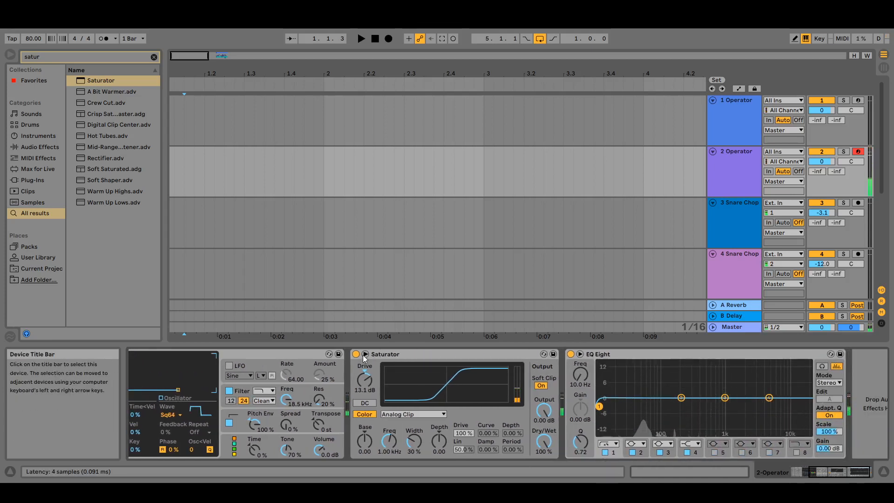
left_click(356, 354)
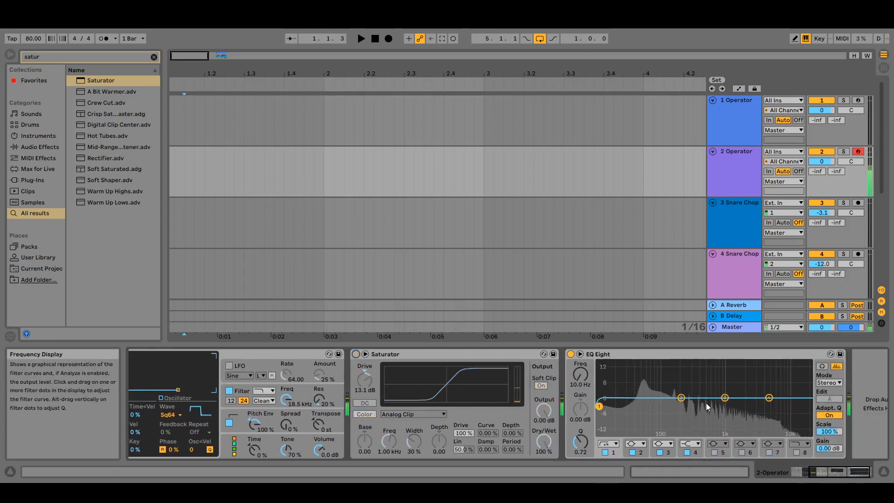
left_click(768, 398)
left_click_drag(725, 398, 727, 432)
- Change EQ Eight's band 4 to a low-pass filter below band 3, and boost band 2 by 7.07 dB at 56.2 Hz
left_click(769, 402)
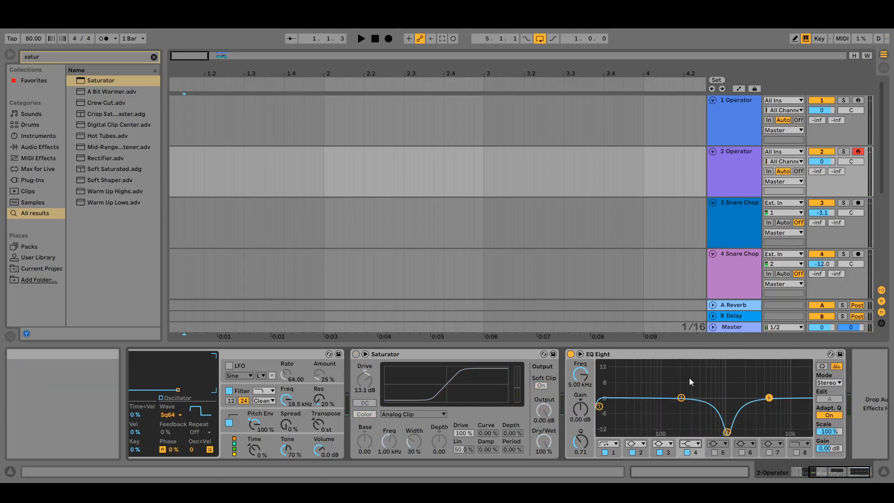
left_click(685, 430)
left_click_drag(737, 404, 647, 381)
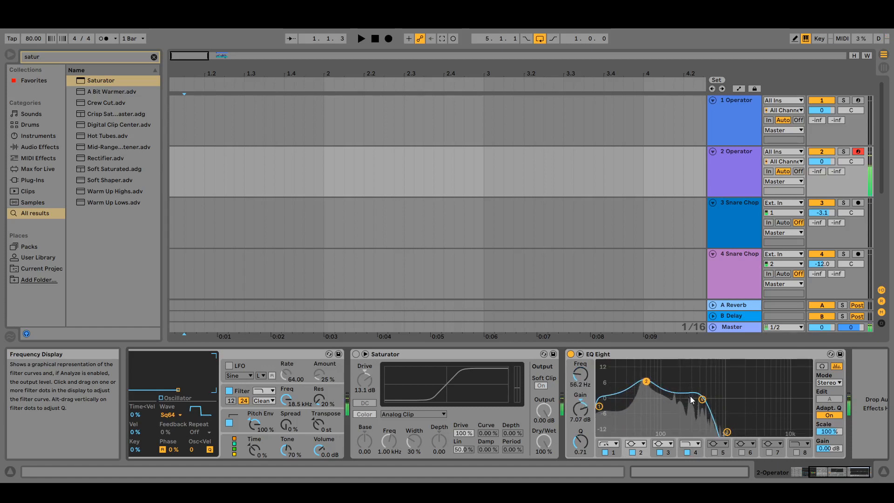
- Set oscillator A's volume envelope decay to 317 ms and turn the Saturator back on
left_click(800, 475)
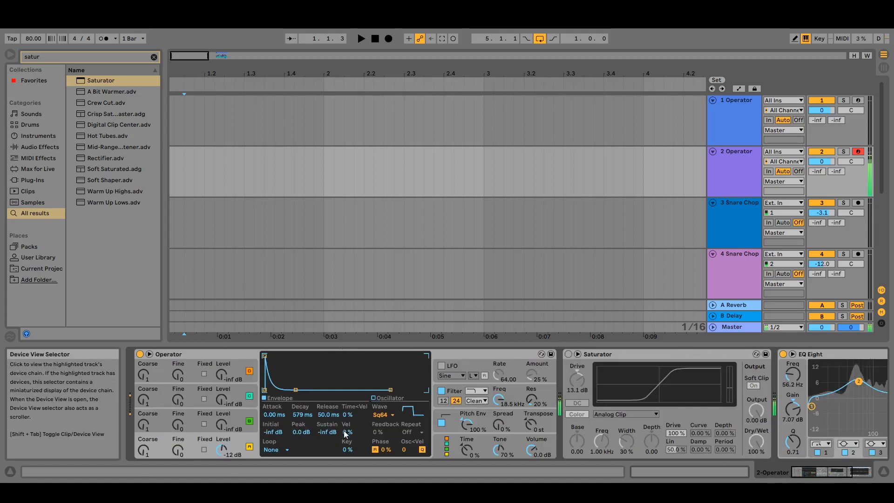
left_click_drag(302, 414, 303, 418)
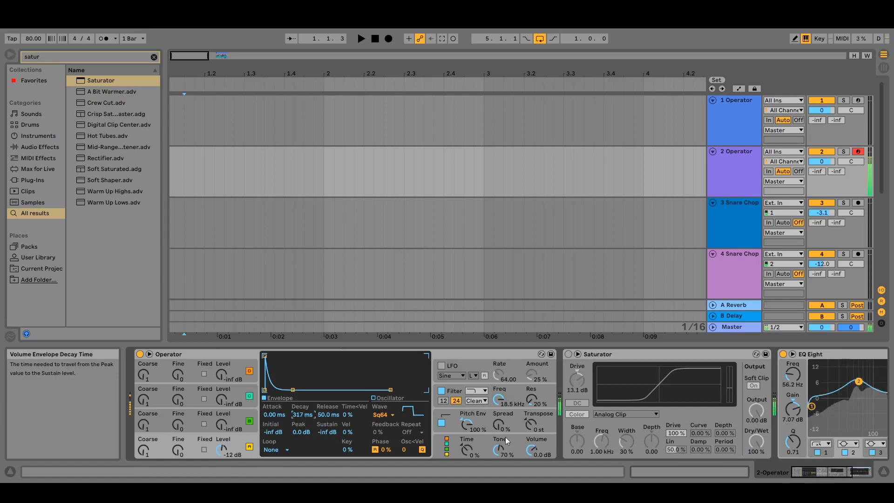
left_click(820, 470)
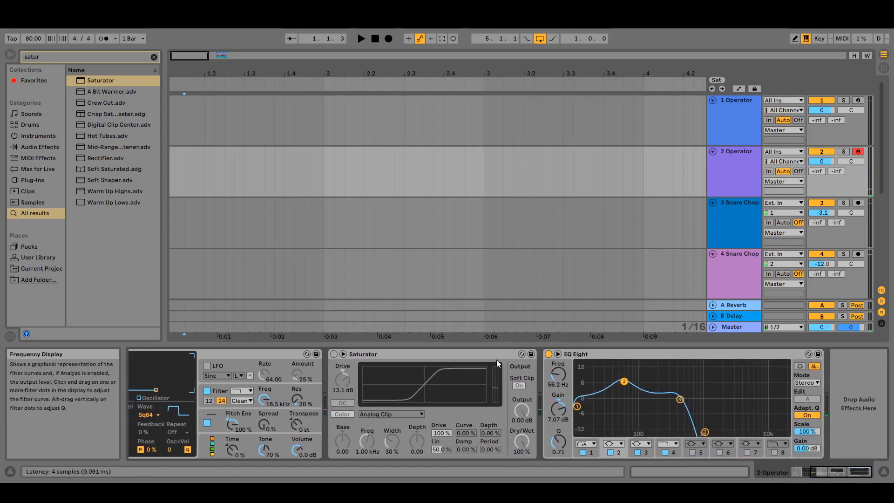
left_click(333, 354)
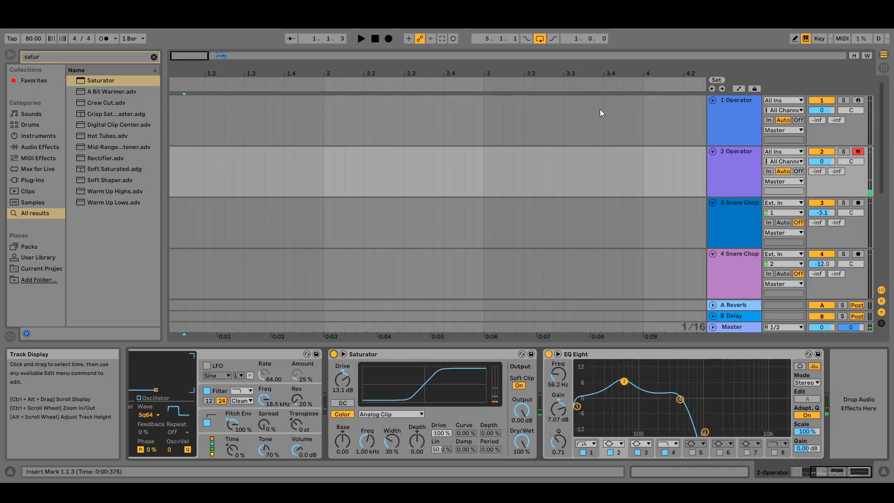
- Examine the first Operator track's device chain and play its 1-Operator 1 clip in solo
left_click_drag(373, 73, 373, 48)
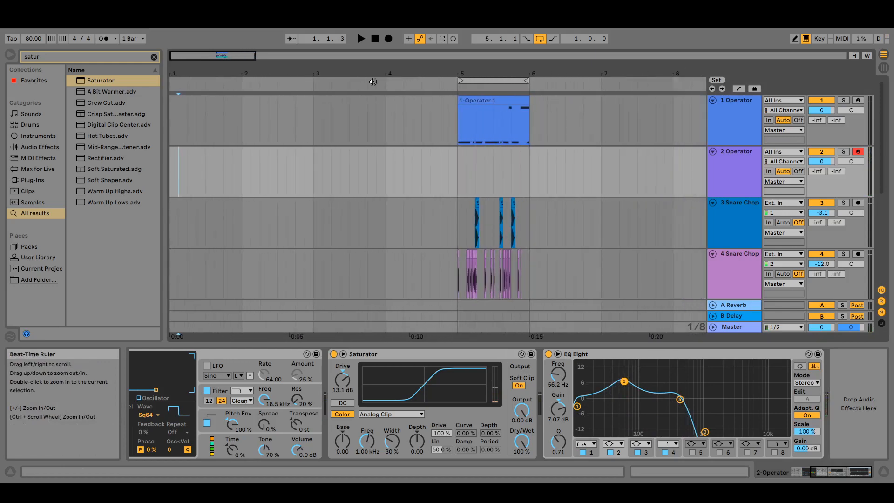
left_click(496, 100)
left_click(739, 104)
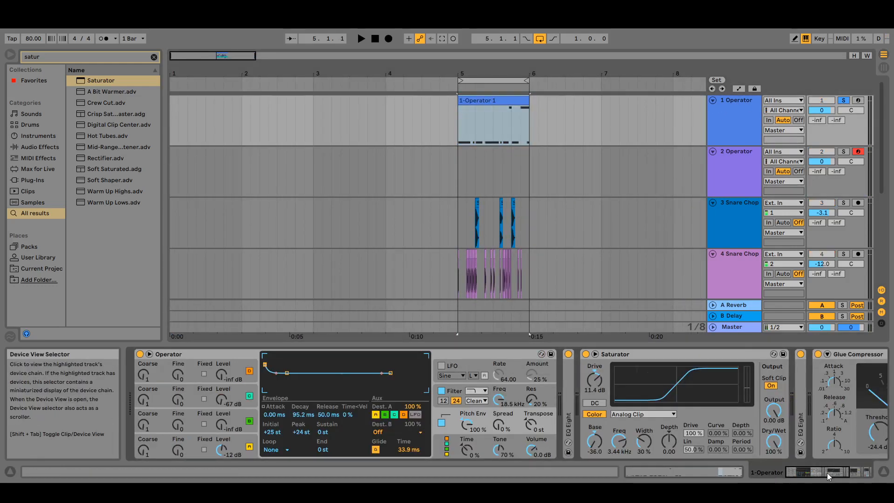
mouse_move(827, 473)
left_mouse_down()
mouse_move(844, 478)
mouse_move(819, 468)
left_mouse_up()
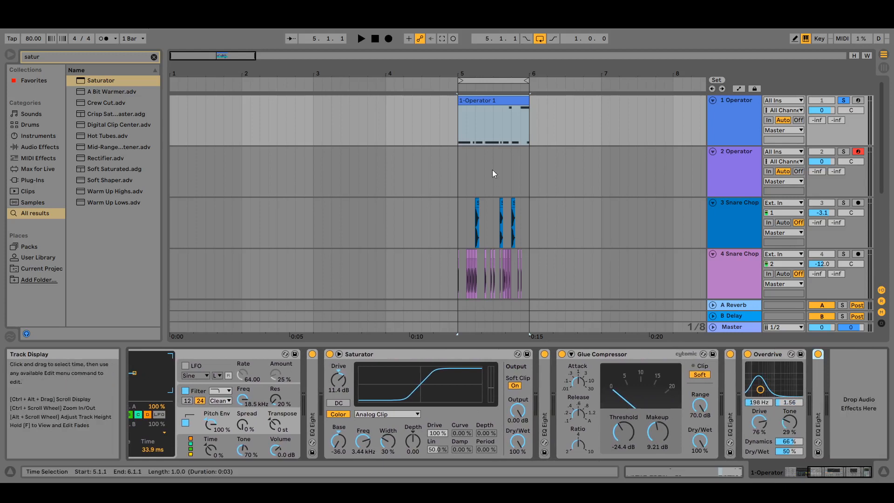
left_click(479, 99)
key("space")
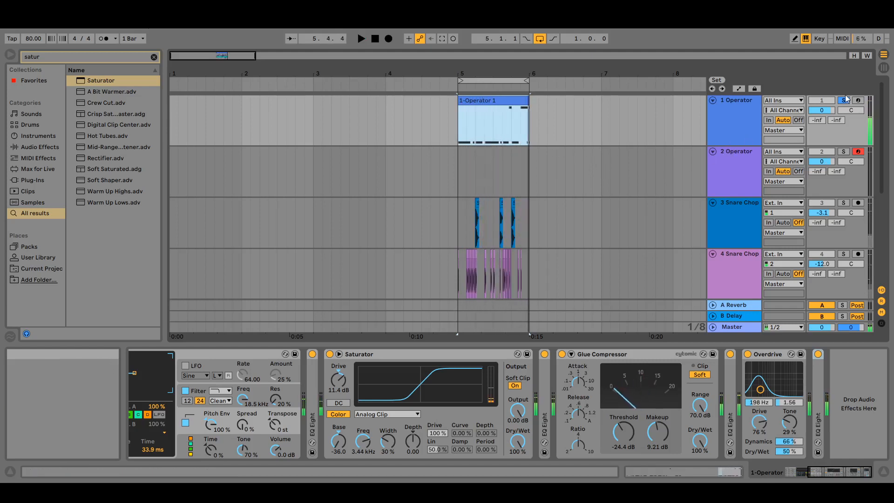
key("space")
- Turn off the solo and listen to the bass clip in bar 5 together with the snare and hat tracks
left_click(469, 101)
key("space")
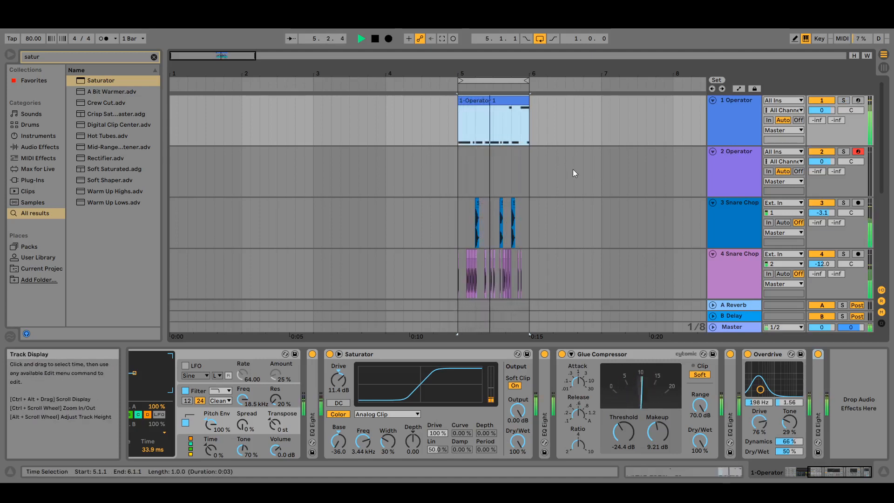
scroll(518, 174, "down", 5)
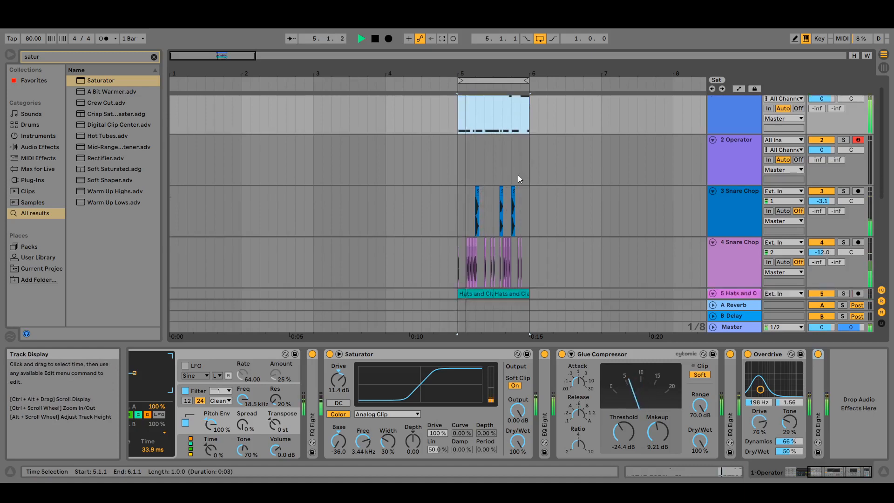
left_click_drag(505, 73, 462, 110)
scroll(489, 153, "up", 5)
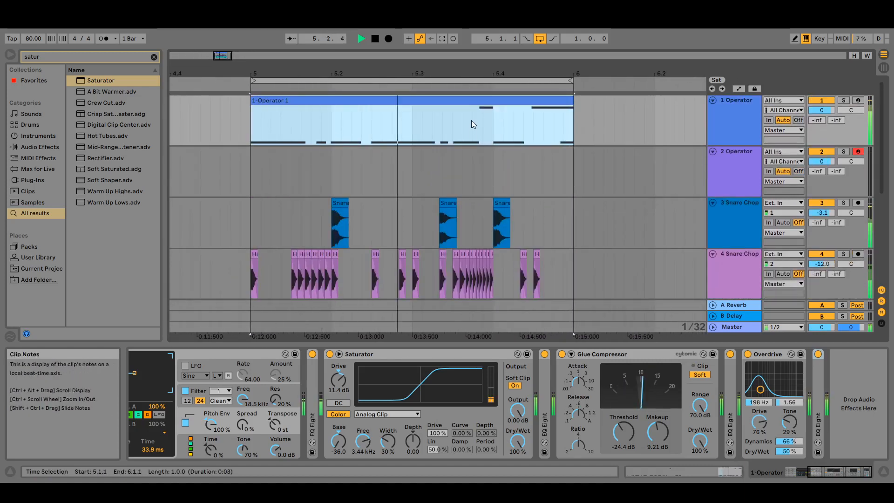
key("space")
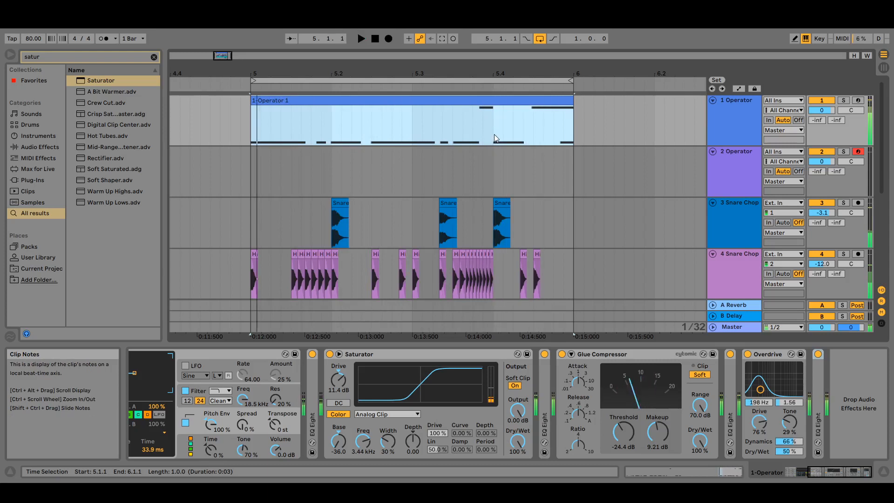